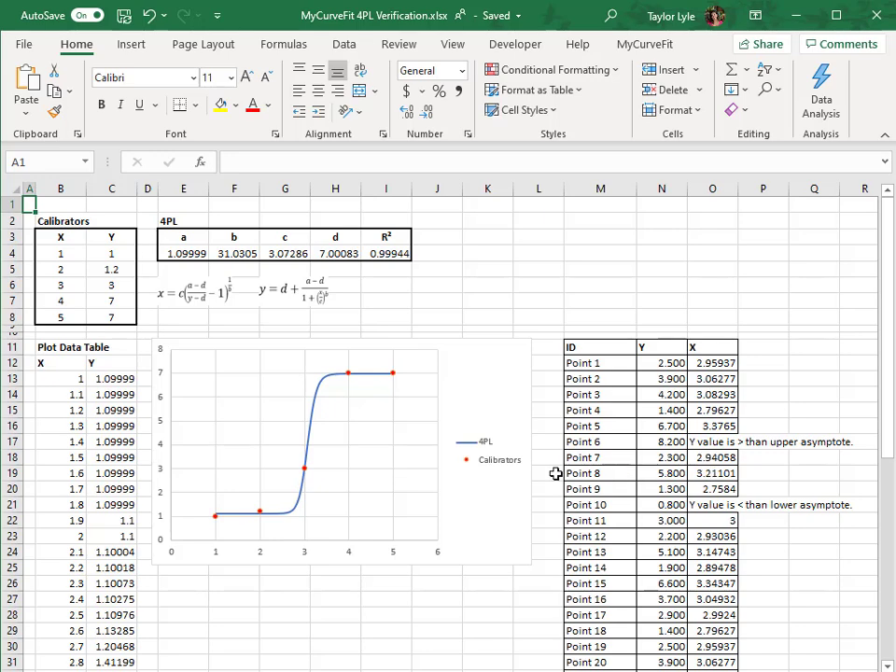
Add a chart series named Observations with its X values taken from O12:O49.
{"action": "right_click", "coordinate": [374, 461]}
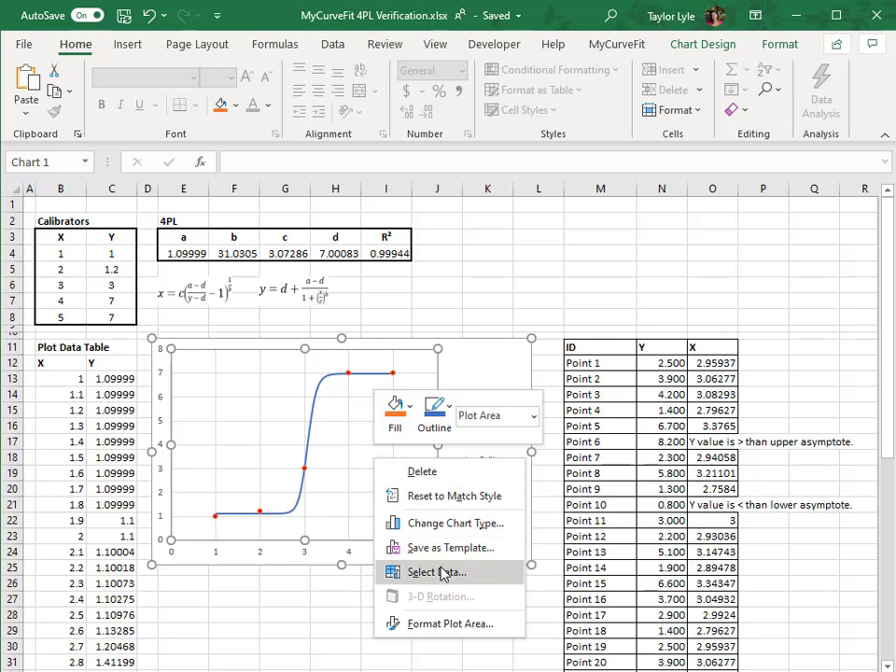
{"action": "left_click", "coordinate": [392, 573]}
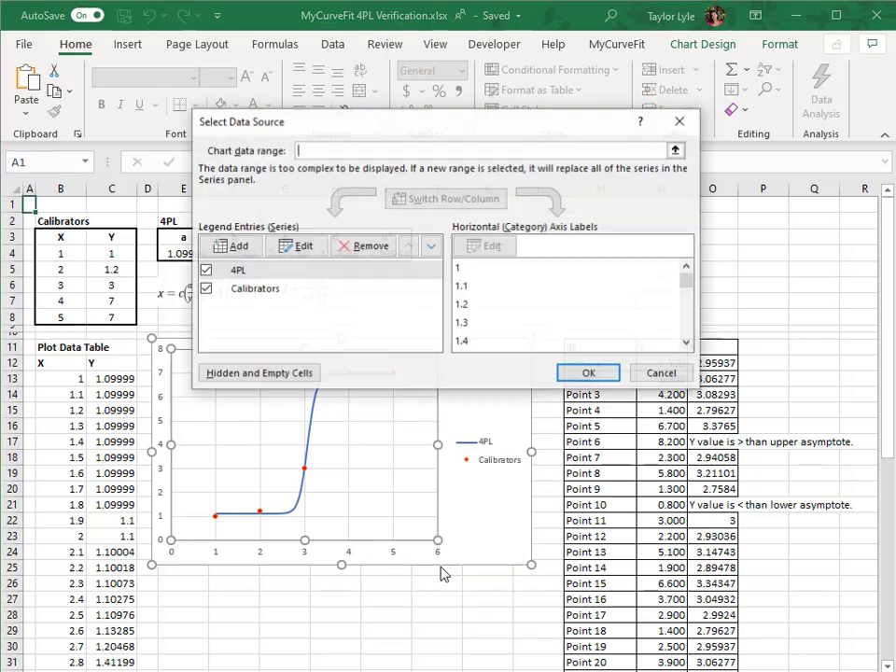
{"action": "left_click", "coordinate": [239, 246]}
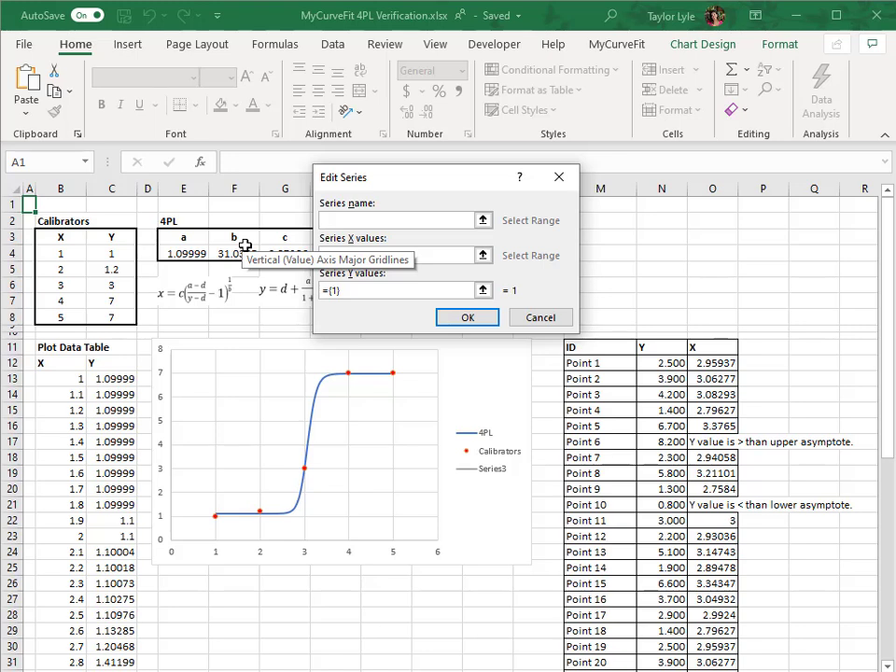
{"action": "type", "text": "Observations"}
{"action": "left_click", "coordinate": [392, 256]}
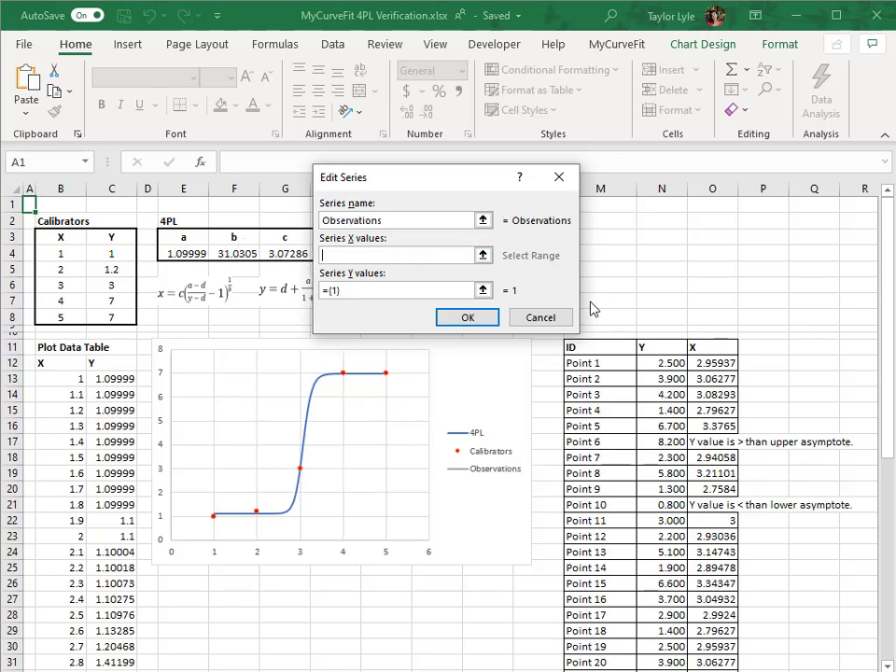
{"action": "left_click_drag", "start_coordinate": [701, 363], "coordinate": [713, 648]}
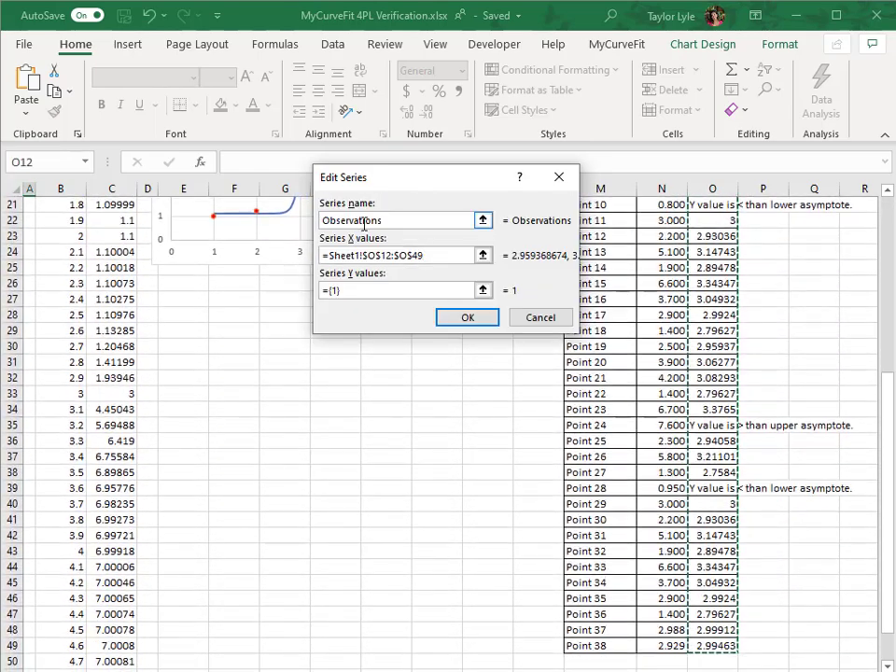
Set the Observations series' Y values to N12:N49 and apply the new series to the chart.
{"action": "left_click", "coordinate": [355, 290]}
{"action": "type", "text": "="}
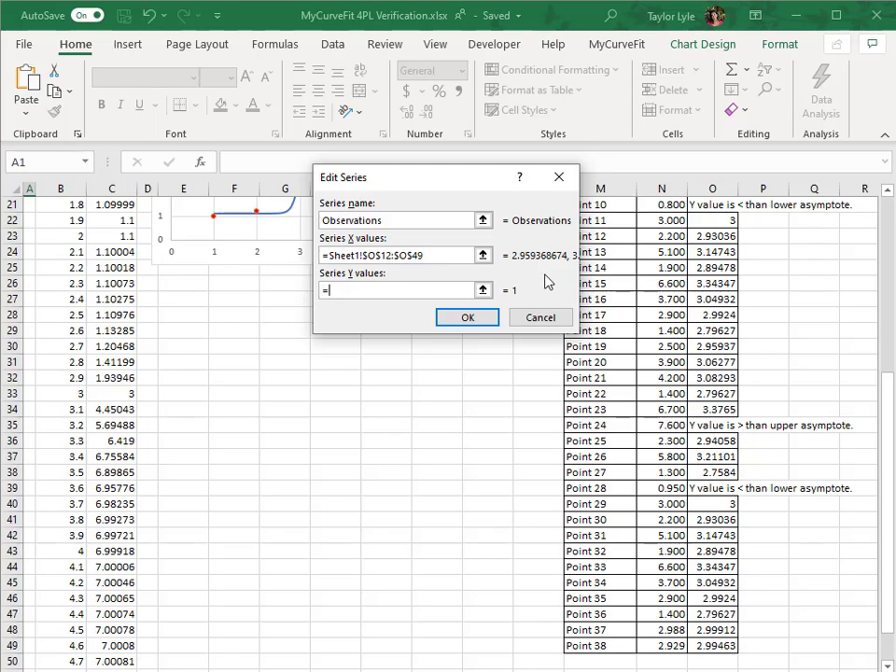
{"action": "scroll", "coordinate": [644, 252], "scroll_direction": "up", "scroll_amount": 4}
{"action": "left_click_drag", "start_coordinate": [660, 237], "coordinate": [663, 669]}
{"action": "left_click", "coordinate": [478, 319]}
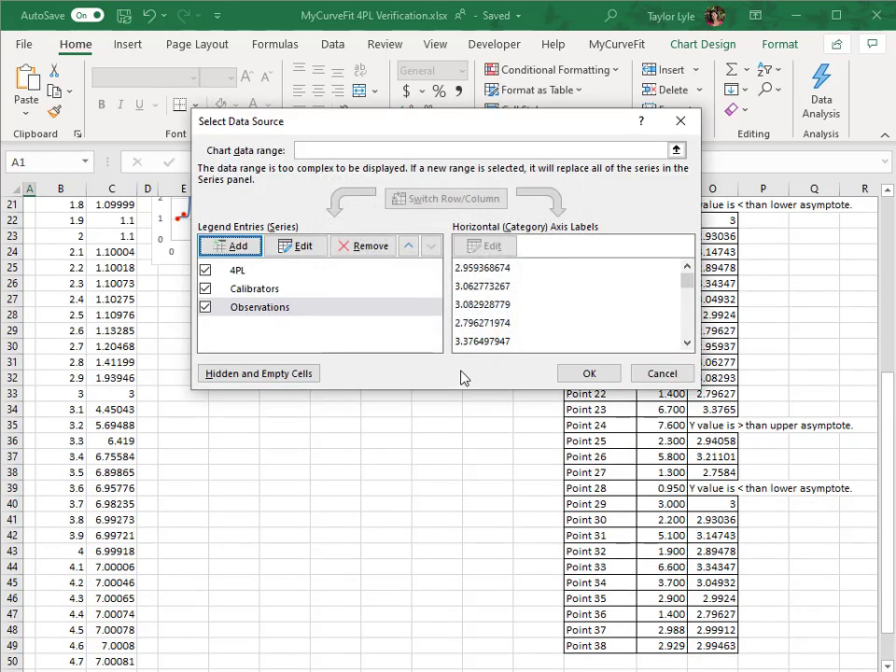
{"action": "left_click", "coordinate": [591, 374]}
Format the Observations series with no connecting line and automatic markers.
{"action": "scroll", "coordinate": [477, 317], "scroll_direction": "up", "scroll_amount": 5}
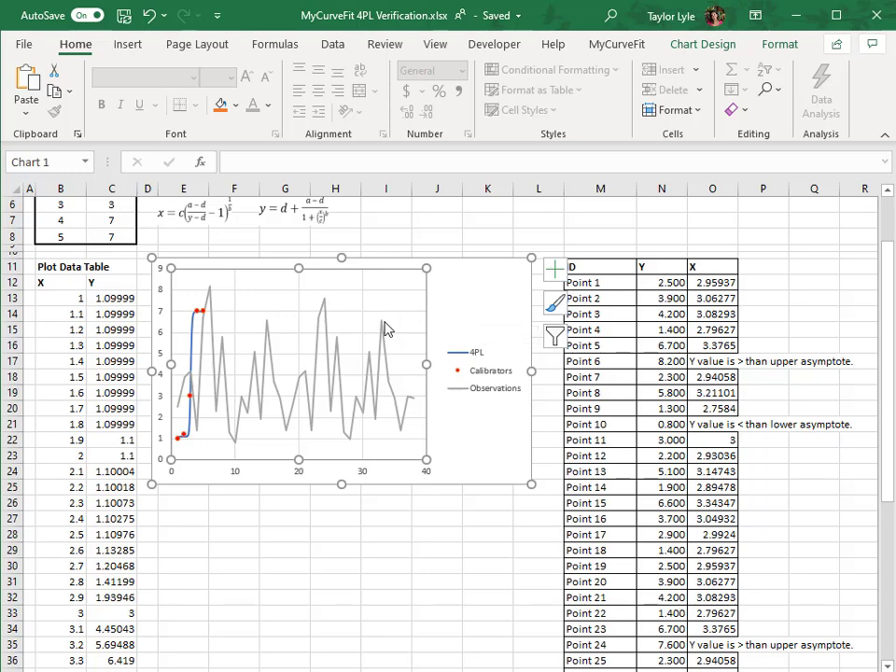
{"action": "mouse_move", "coordinate": [385, 325]}
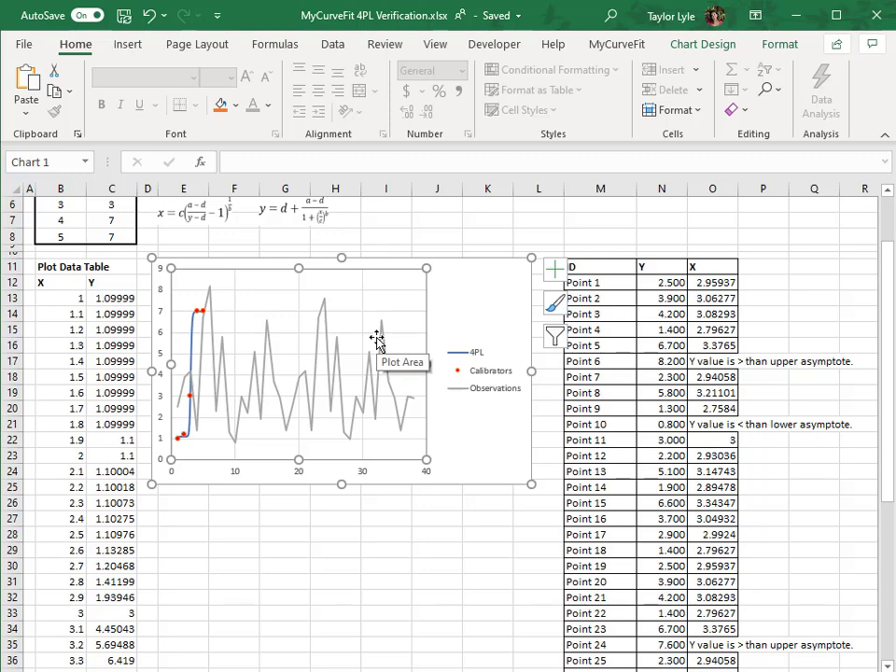
{"action": "right_click", "coordinate": [381, 342]}
{"action": "left_click", "coordinate": [473, 529]}
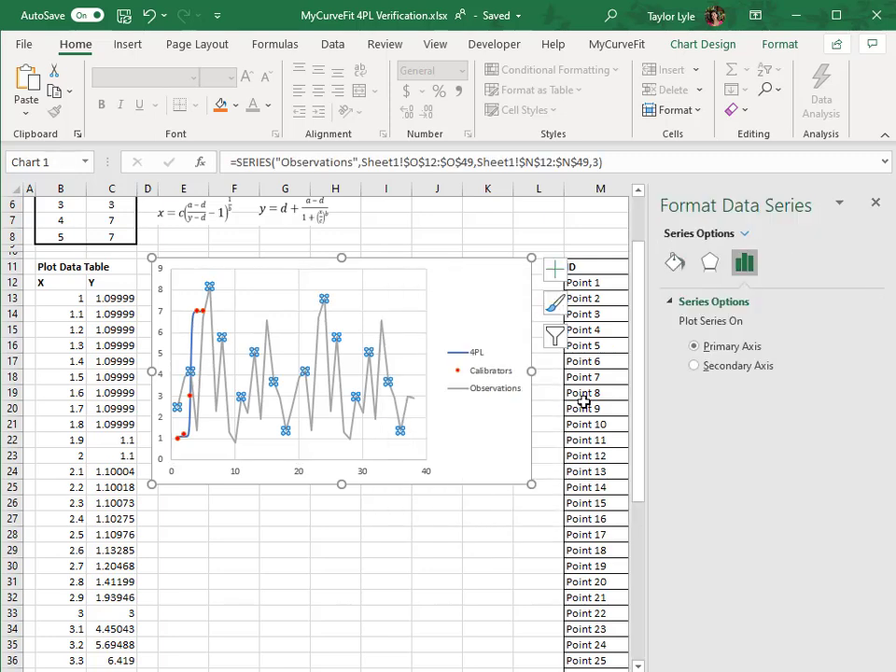
{"action": "left_click", "coordinate": [676, 264]}
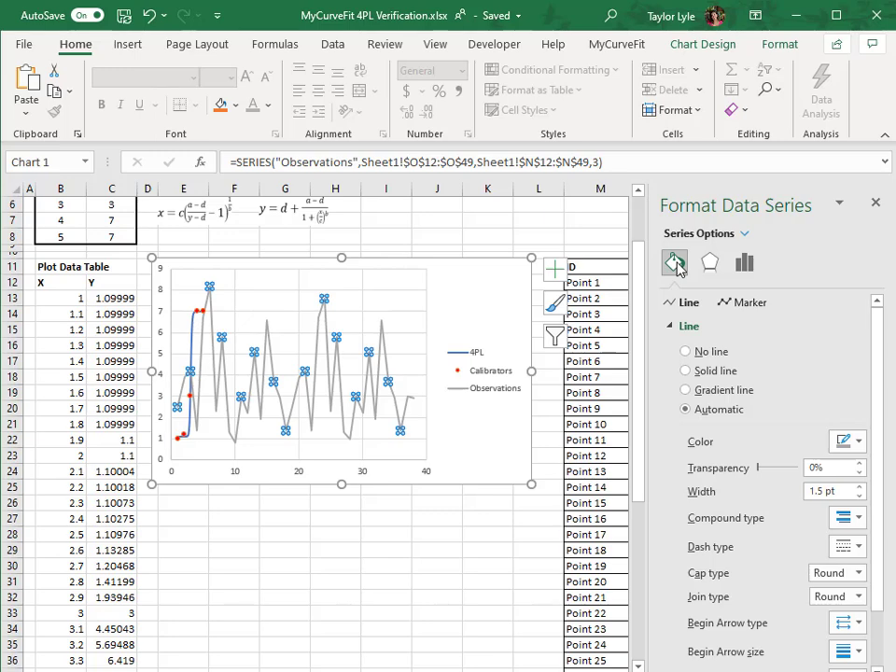
{"action": "left_click", "coordinate": [703, 357]}
{"action": "left_click", "coordinate": [751, 302]}
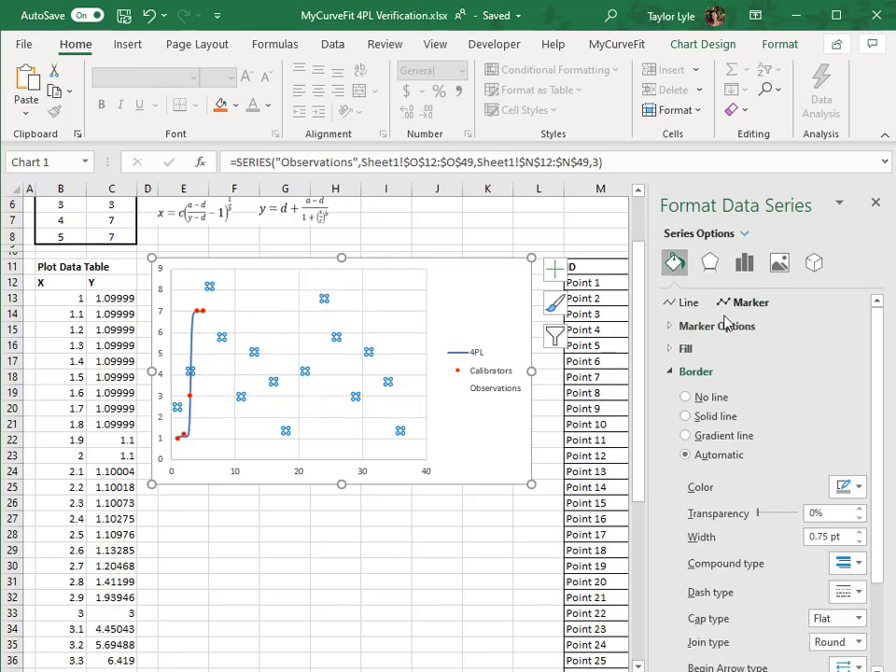
{"action": "left_click", "coordinate": [709, 326]}
{"action": "left_click", "coordinate": [696, 350]}
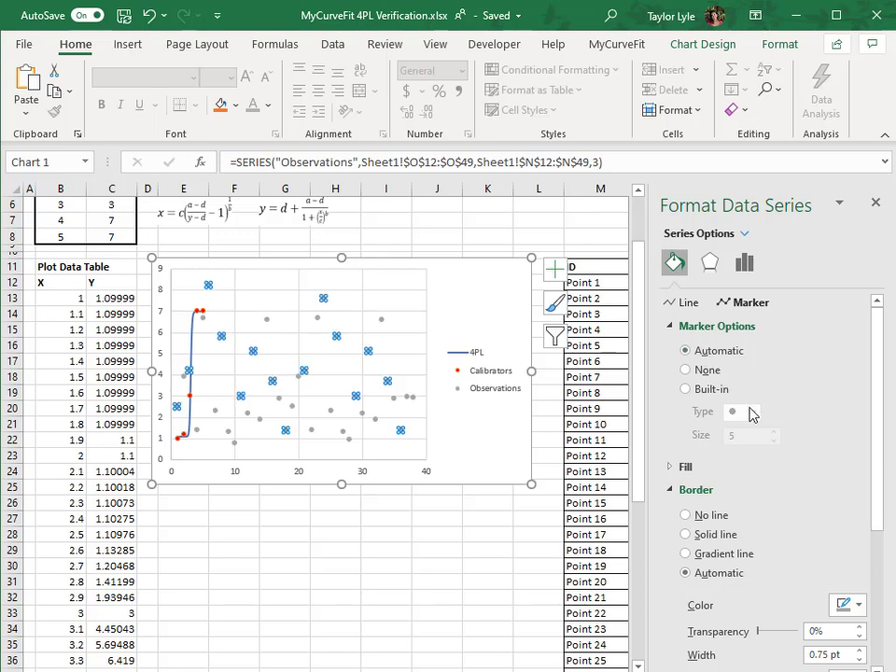
Give the Observations markers a solid green fill and finish formatting the series.
{"action": "left_click", "coordinate": [688, 469]}
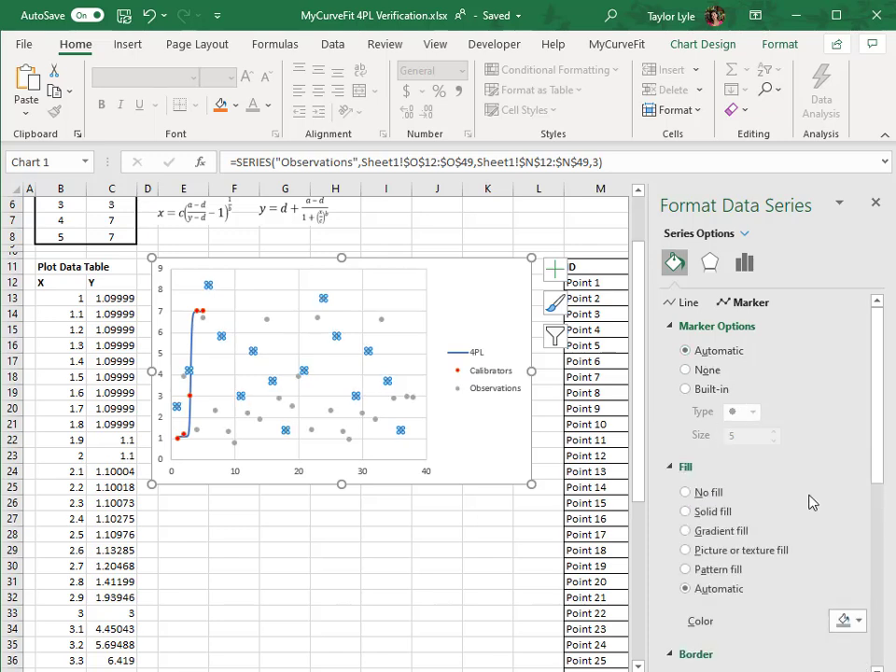
{"action": "left_click", "coordinate": [858, 622]}
{"action": "left_click", "coordinate": [830, 573]}
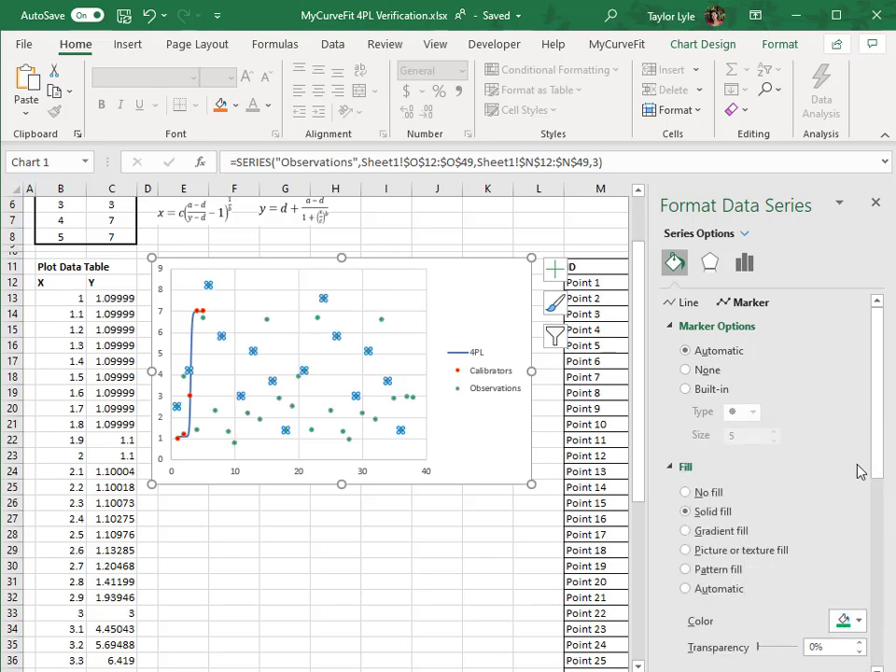
{"action": "left_click", "coordinate": [876, 201]}
{"action": "left_click", "coordinate": [452, 287]}
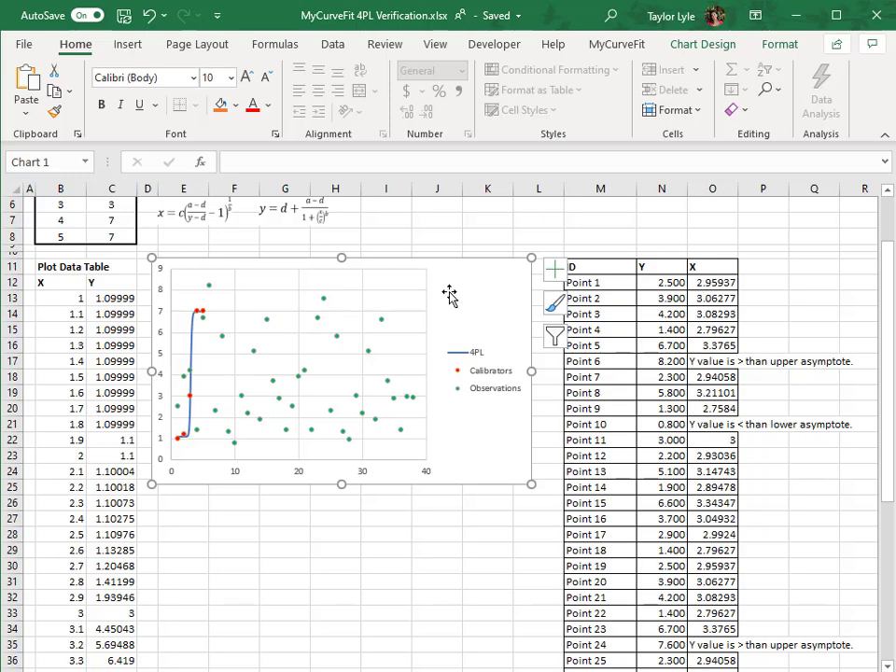
Add the header X' in P11 and enter the formula =O12+0 in P12.
{"action": "left_click", "coordinate": [760, 270]}
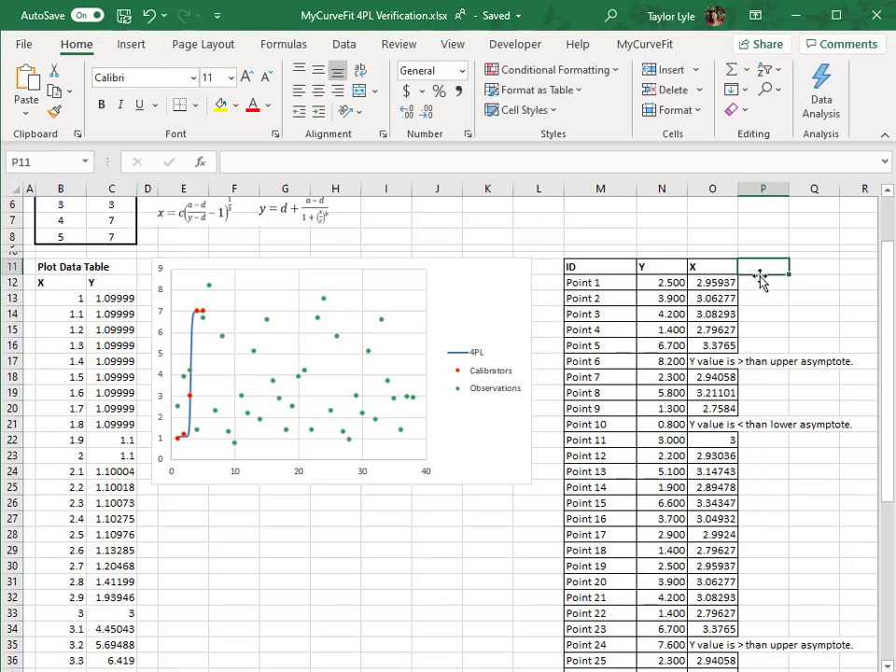
{"action": "type", "text": "X'"}
{"action": "key", "text": "Return"}
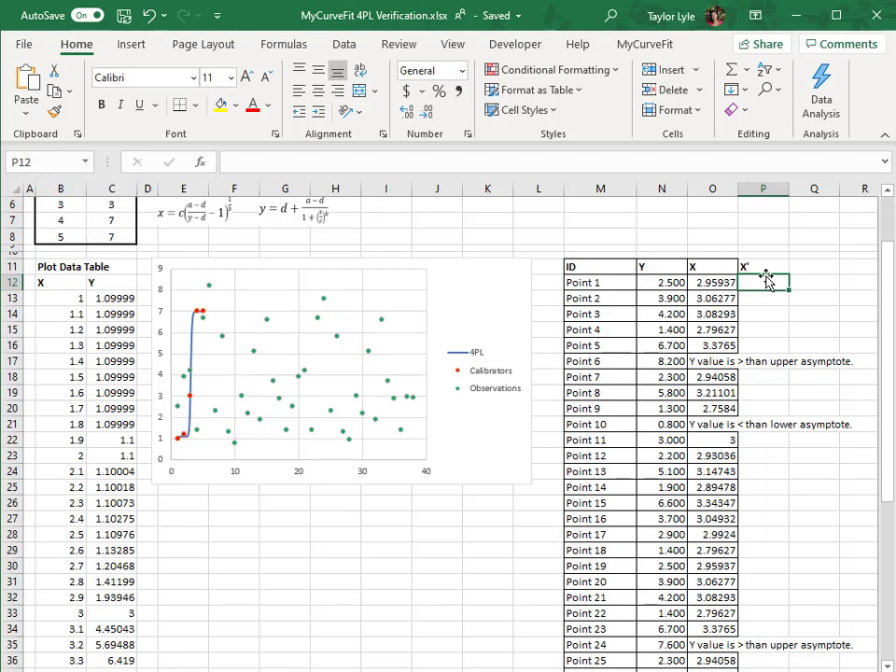
{"action": "type", "text": "="}
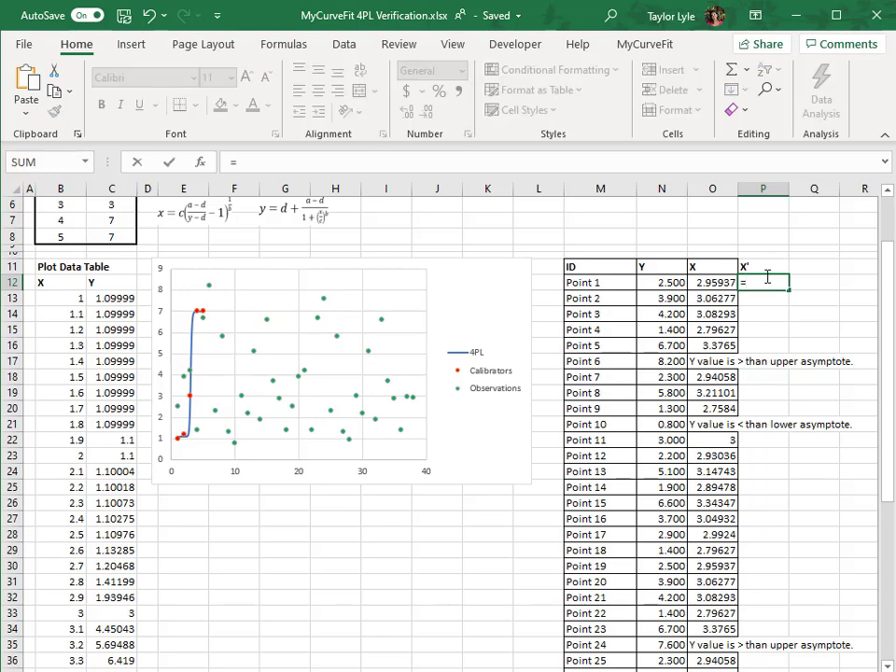
{"action": "left_click", "coordinate": [712, 286]}
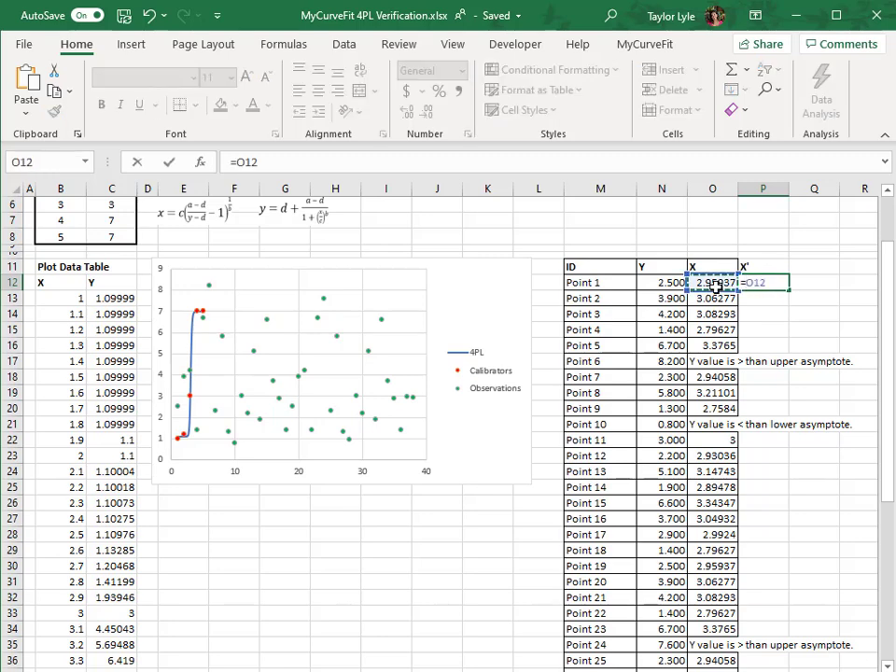
{"action": "type", "text": "+0"}
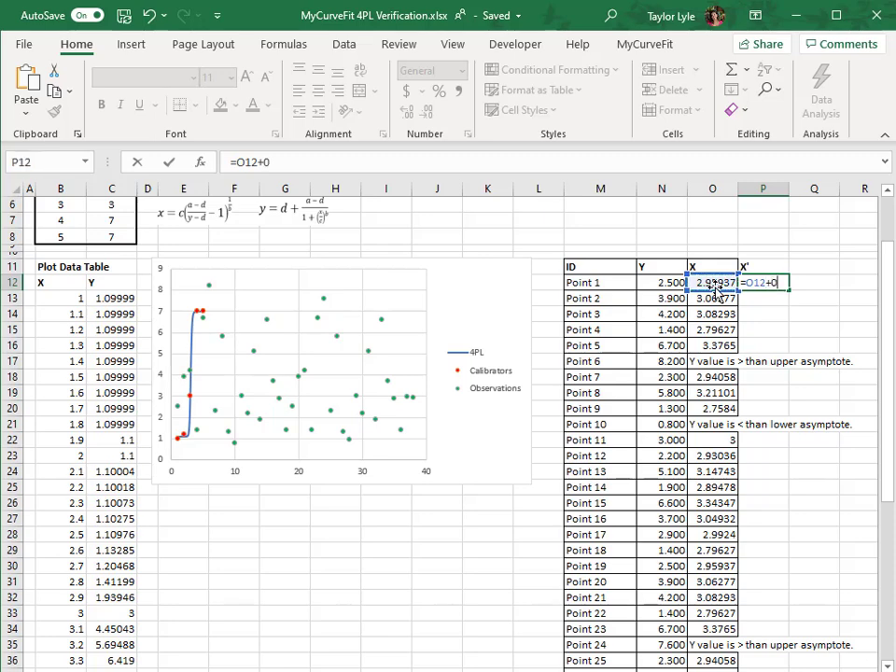
{"action": "key", "text": "Return"}
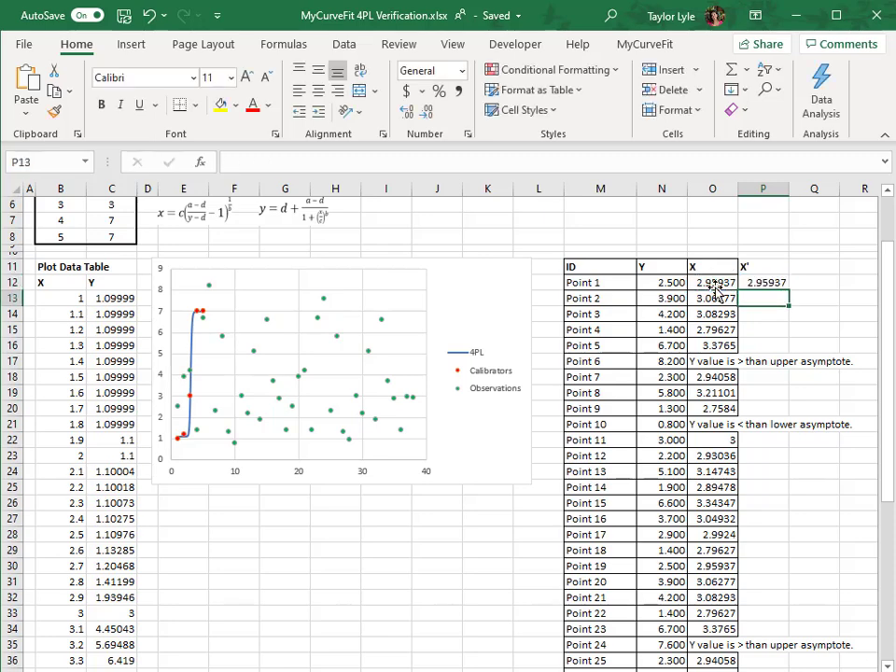
Fill the P12 formula down the X' column through P49.
{"action": "left_click", "coordinate": [768, 282]}
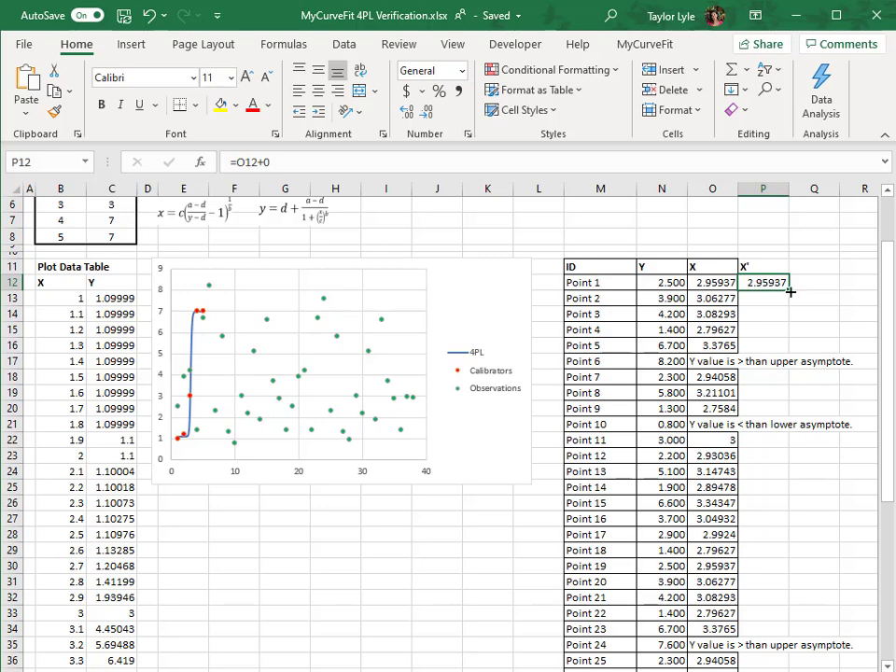
{"action": "left_click_drag", "start_coordinate": [790, 292], "coordinate": [789, 669]}
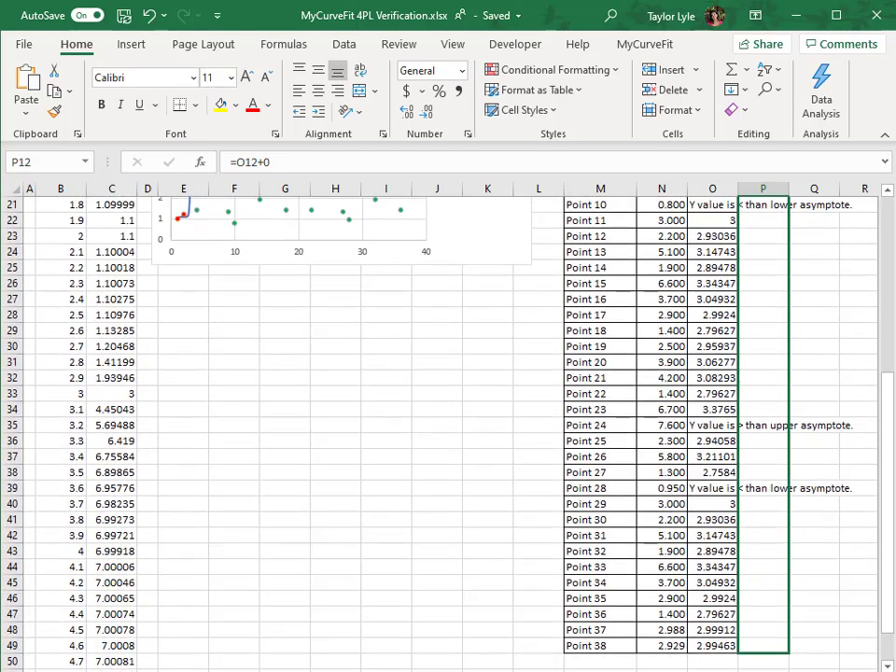
{"action": "left_click_drag", "start_coordinate": [789, 669], "coordinate": [789, 653]}
{"action": "left_click", "coordinate": [783, 268]}
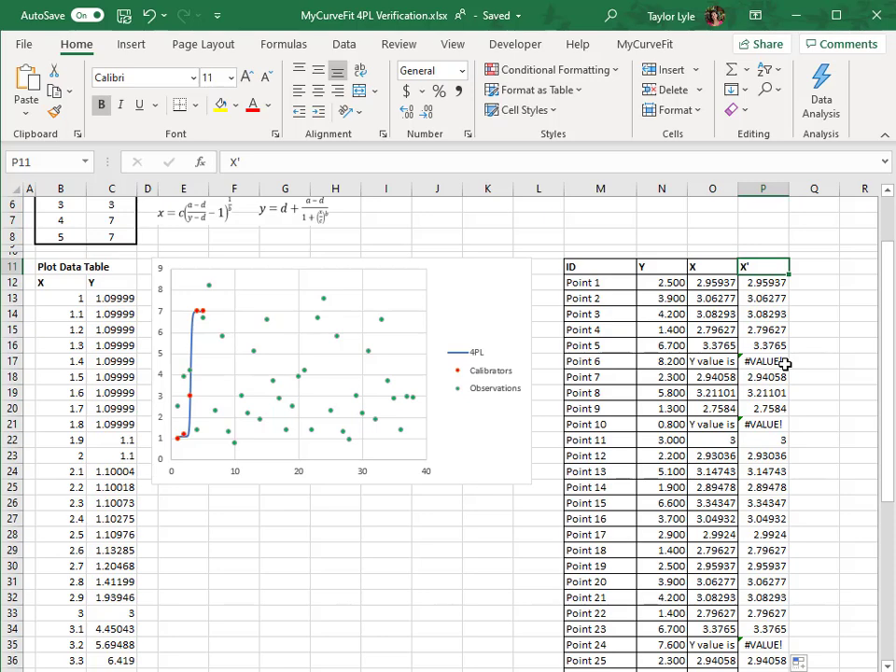
Change the Observations series' X values to P12:P49 in the chart's data source.
{"action": "right_click", "coordinate": [399, 344]}
{"action": "left_click", "coordinate": [455, 426]}
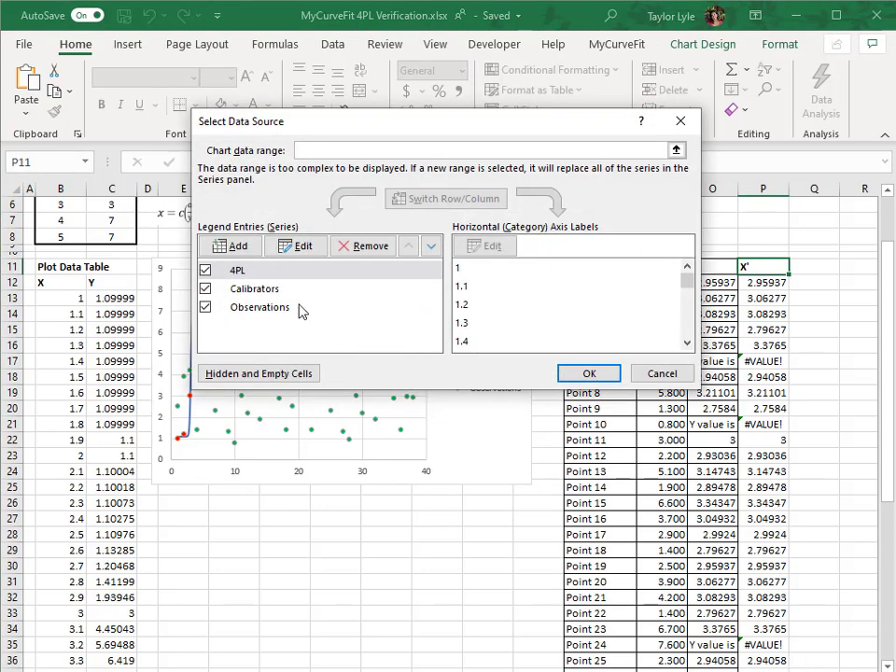
{"action": "left_click", "coordinate": [300, 311]}
{"action": "left_click", "coordinate": [301, 248]}
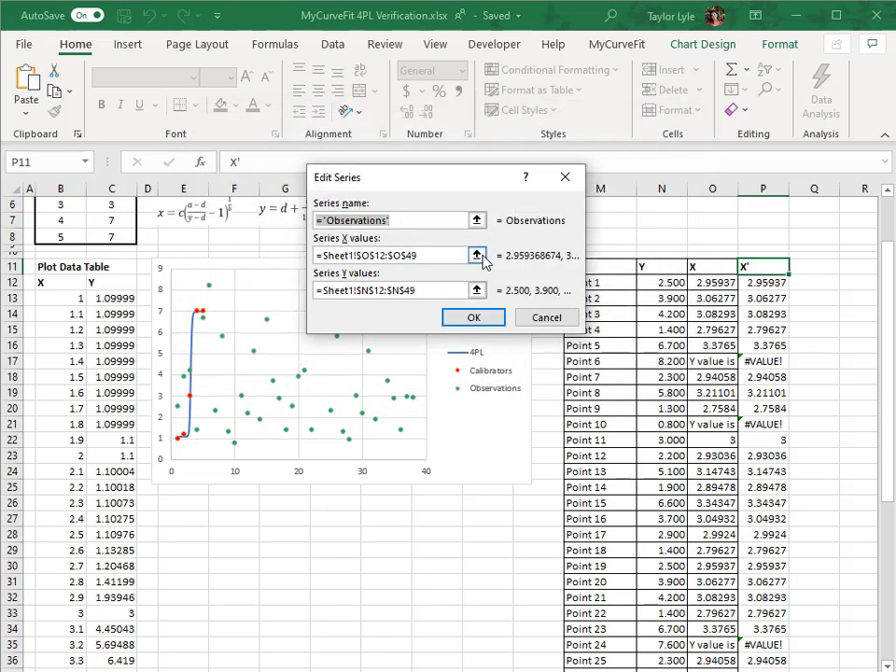
{"action": "left_click", "coordinate": [477, 255]}
{"action": "scroll", "coordinate": [771, 252], "scroll_direction": "up", "scroll_amount": 3}
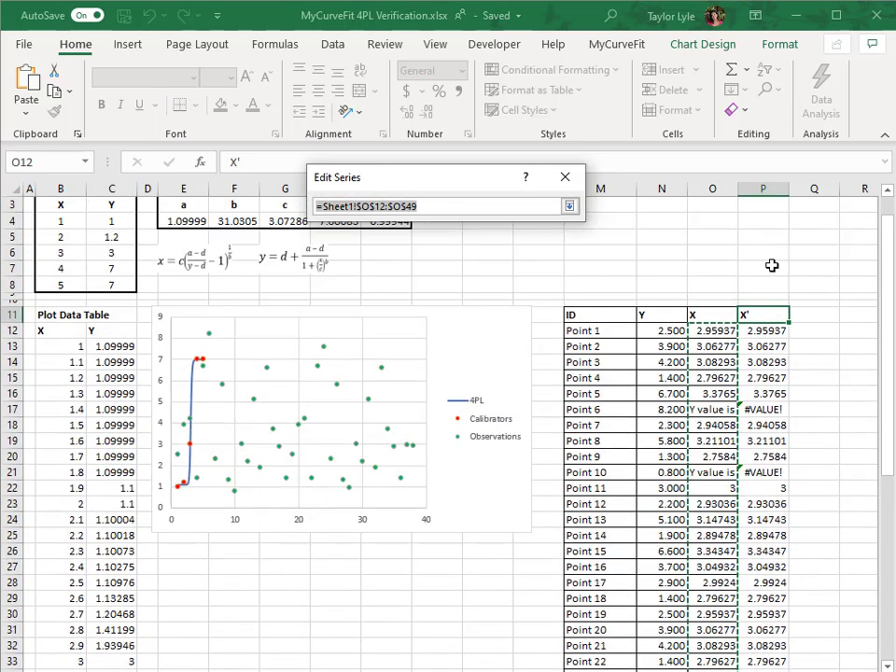
{"action": "left_click_drag", "start_coordinate": [763, 331], "coordinate": [763, 645]}
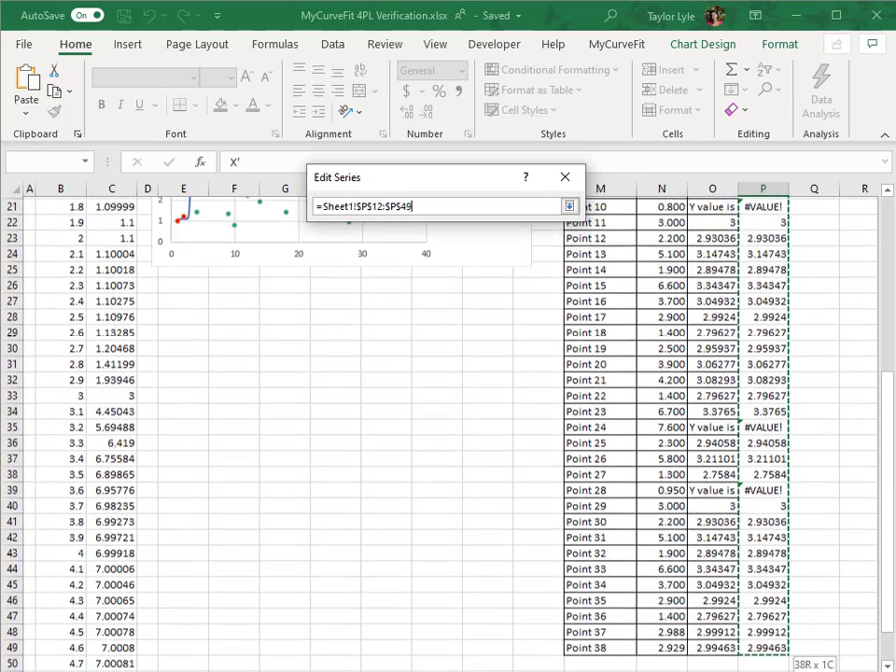
{"action": "left_click", "coordinate": [569, 206]}
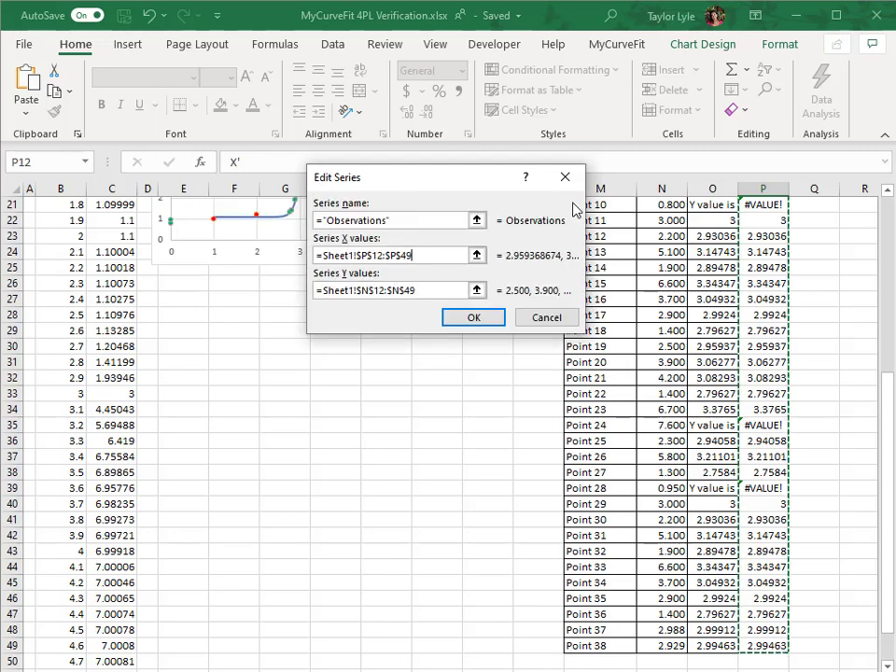
{"action": "left_click", "coordinate": [479, 325]}
{"action": "left_click", "coordinate": [585, 373]}
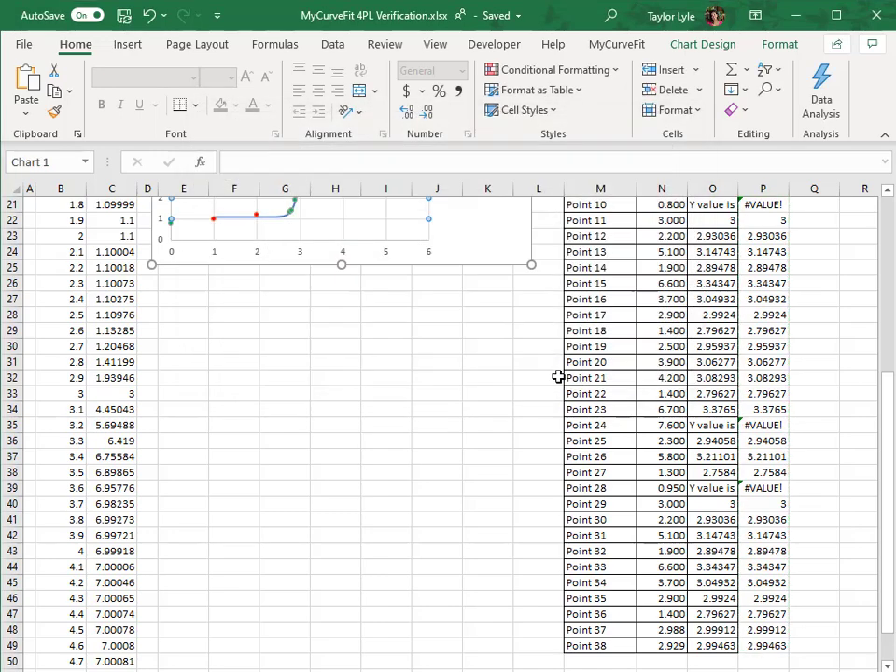
Set the chart's horizontal axis minimum bound to 0.5.
{"action": "scroll", "coordinate": [513, 366], "scroll_direction": "up", "scroll_amount": 5}
{"action": "left_click", "coordinate": [497, 322]}
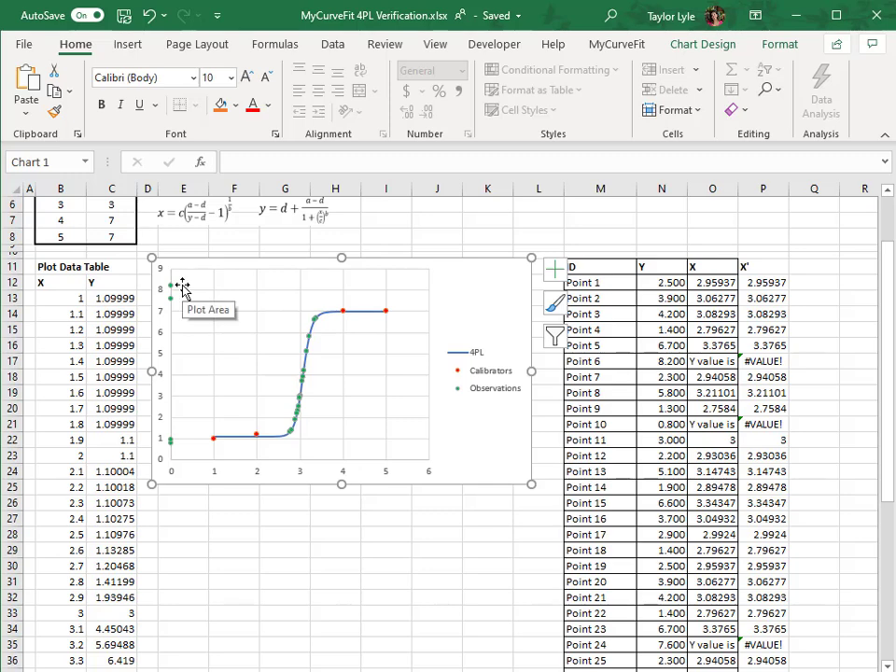
{"action": "left_click", "coordinate": [218, 479]}
{"action": "right_click", "coordinate": [218, 478]}
{"action": "left_click", "coordinate": [281, 460]}
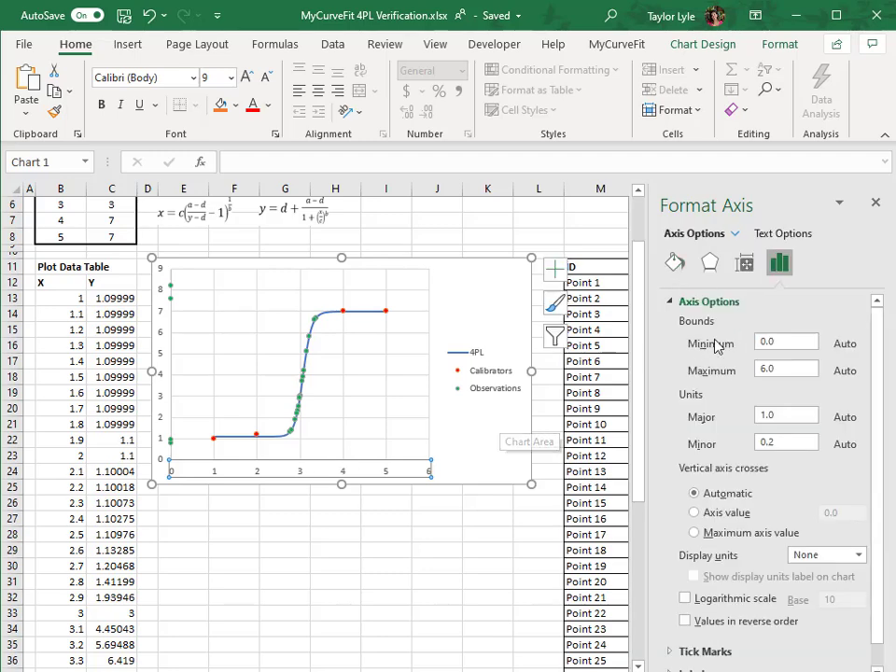
{"action": "left_click", "coordinate": [795, 343]}
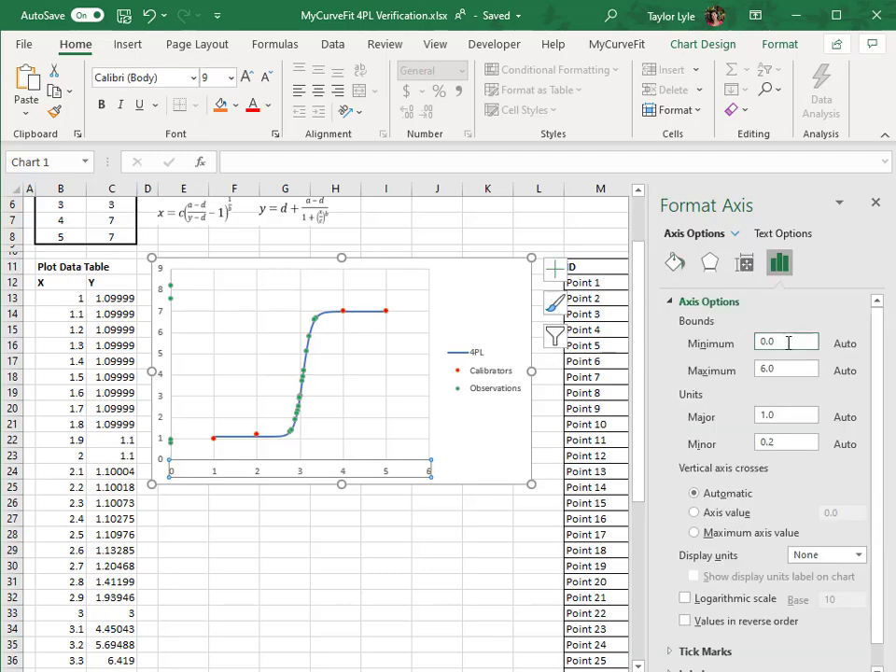
{"action": "key", "text": "Return"}
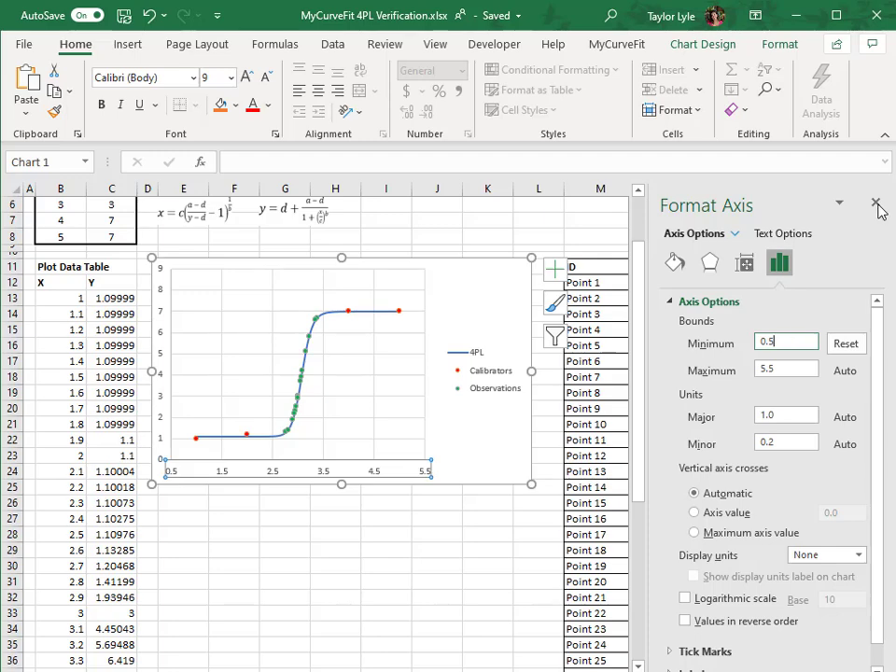
{"action": "left_click", "coordinate": [876, 202]}
{"action": "left_click", "coordinate": [492, 455]}
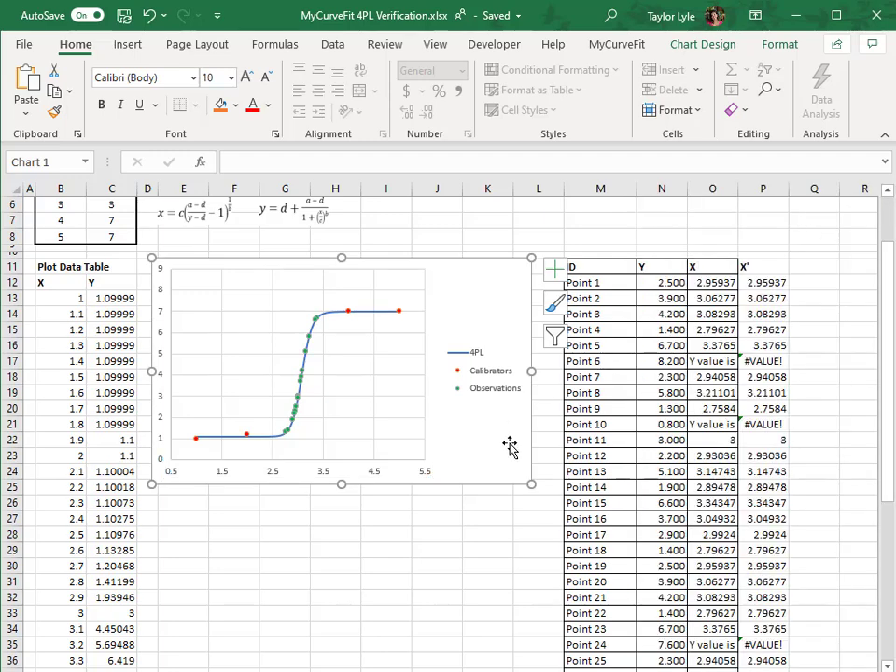